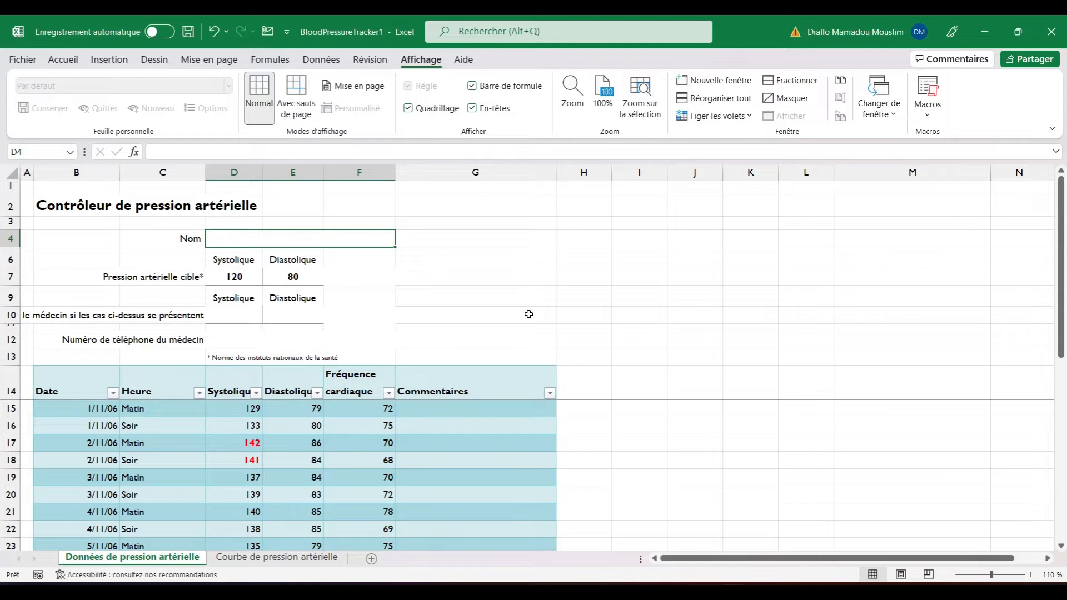
Close the blood pressure workbook, saving it as Pression Arterielle.xlsx in the Téléchargements folder.
key("ctrl+w")
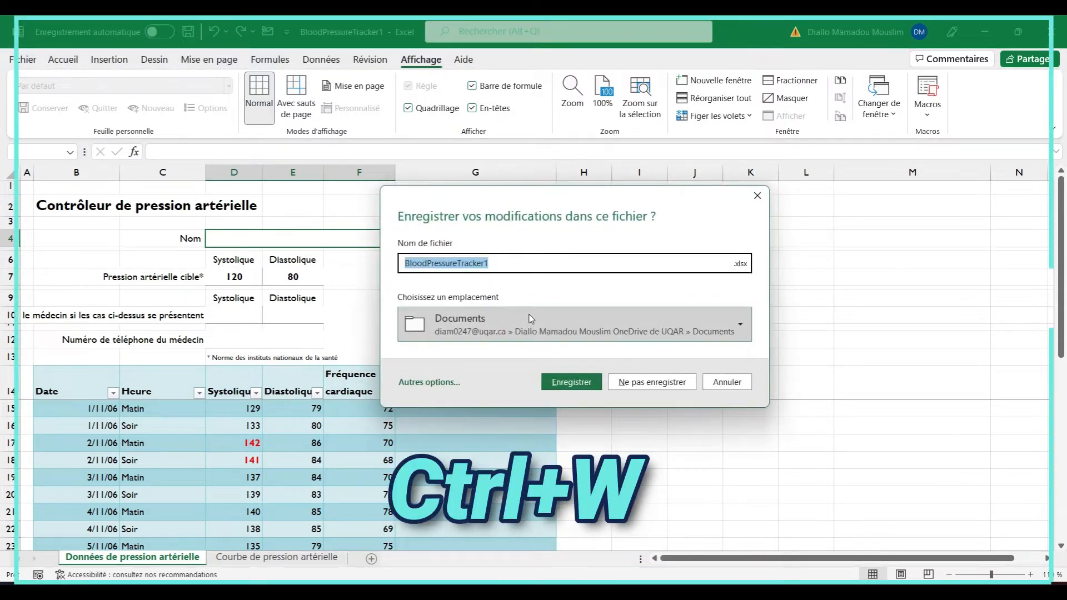
left_click_drag(576, 195, 647, 221)
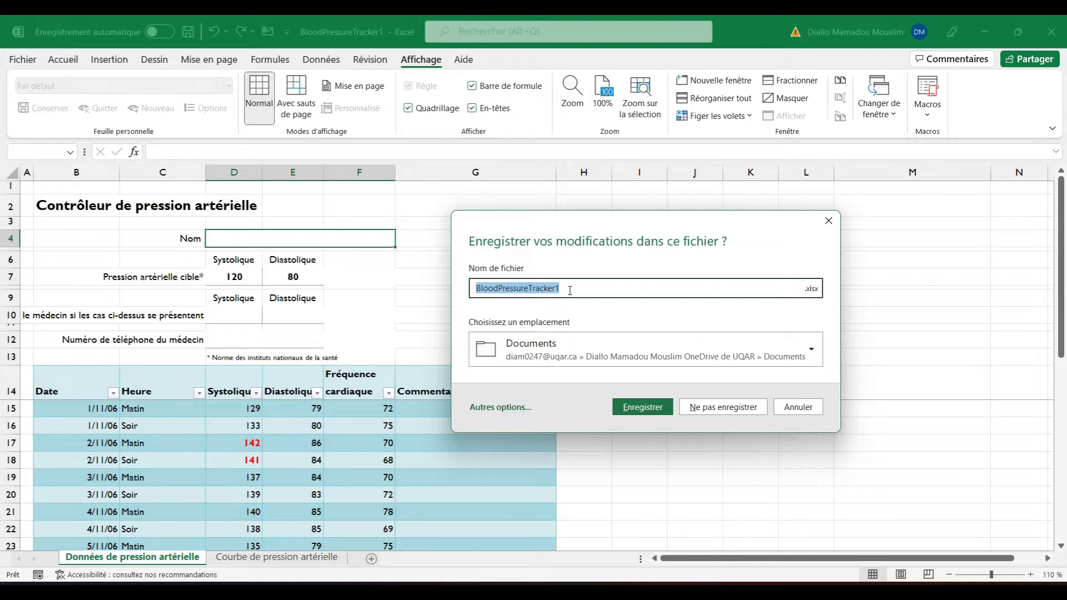
type("Ptes")
type("ssio")
type("n ARt")
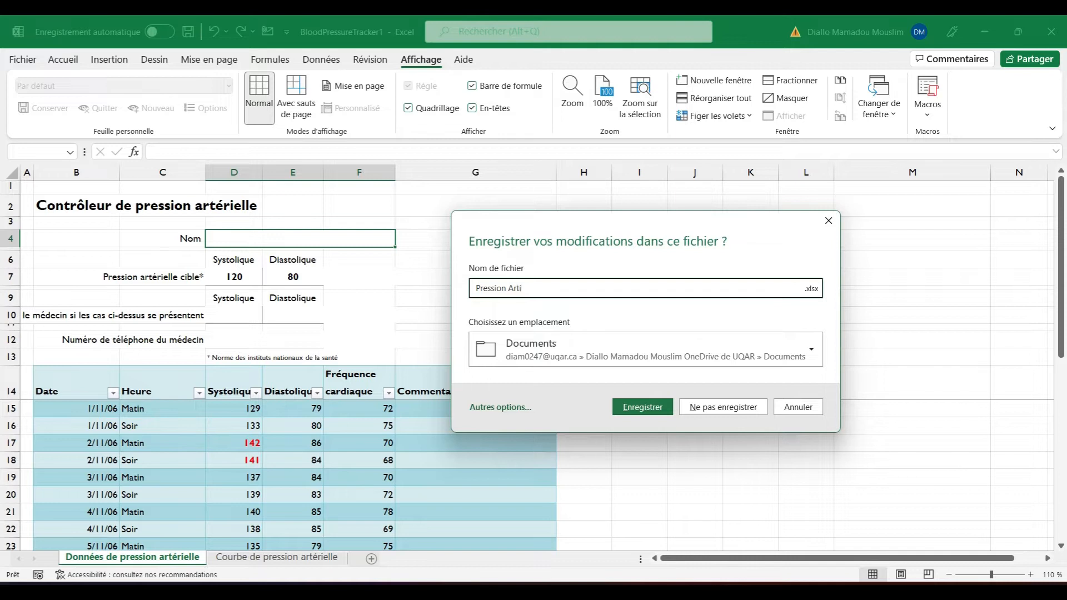
key("BackSpace")
type("eriele")
key("Return")
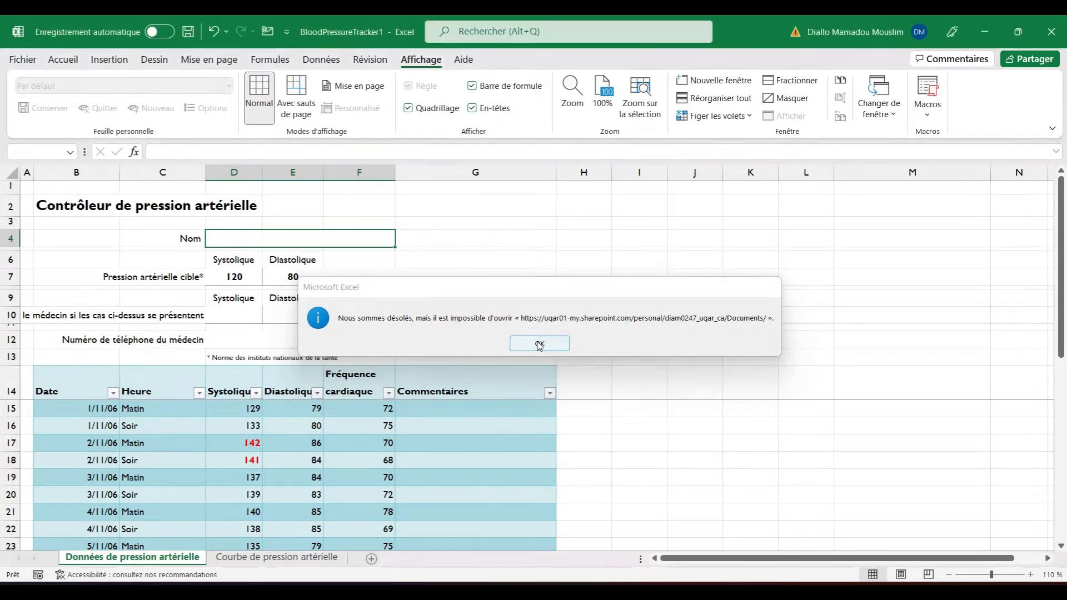
left_click(539, 343)
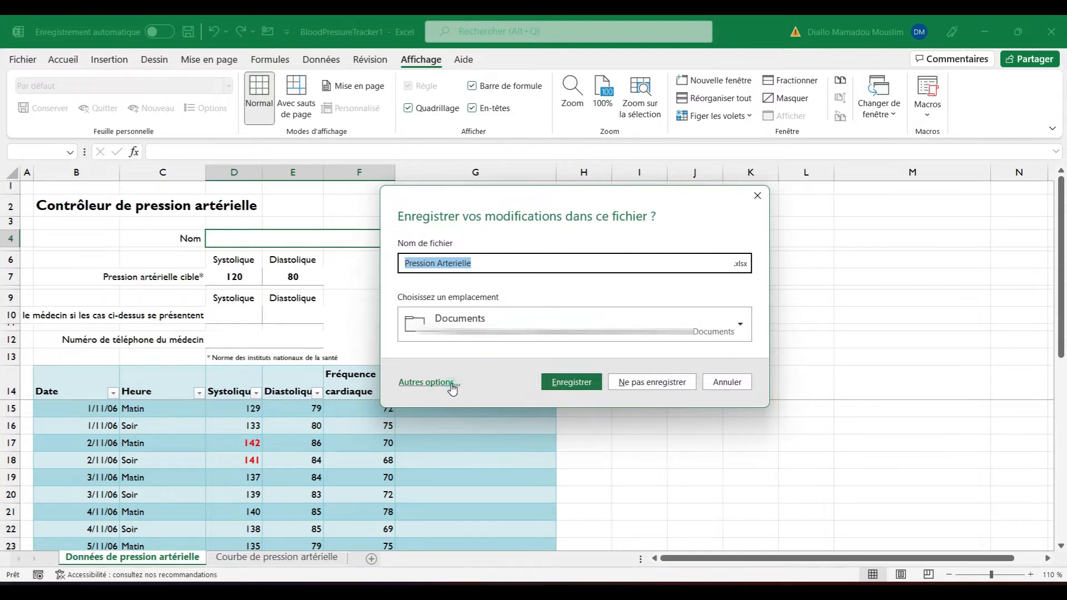
left_click(439, 381)
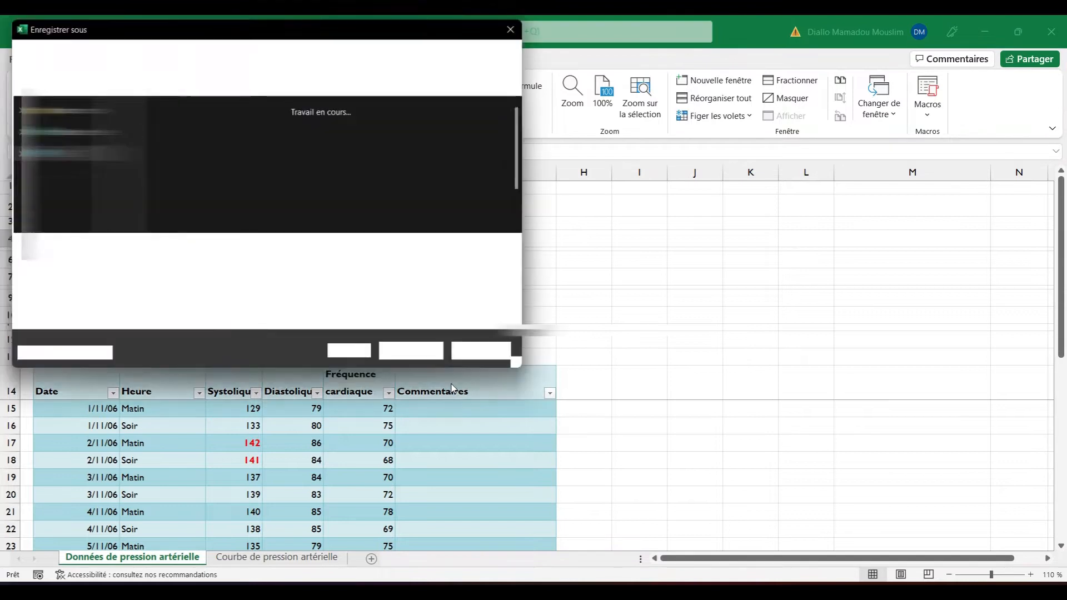
left_click(416, 356)
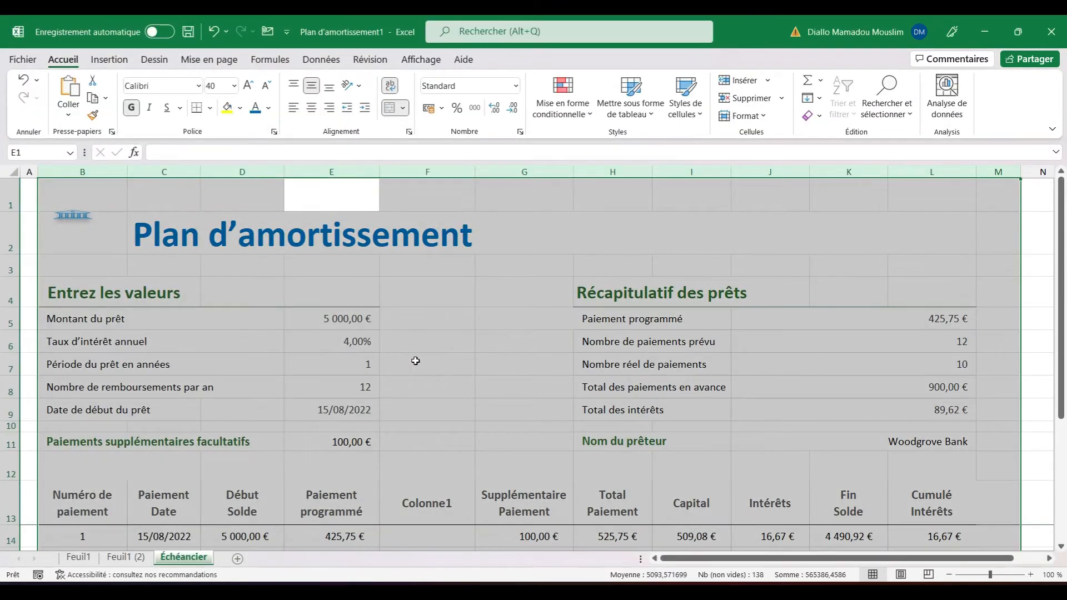
Close the Plan d'amortissement1 workbook without saving its changes.
left_click(1053, 31)
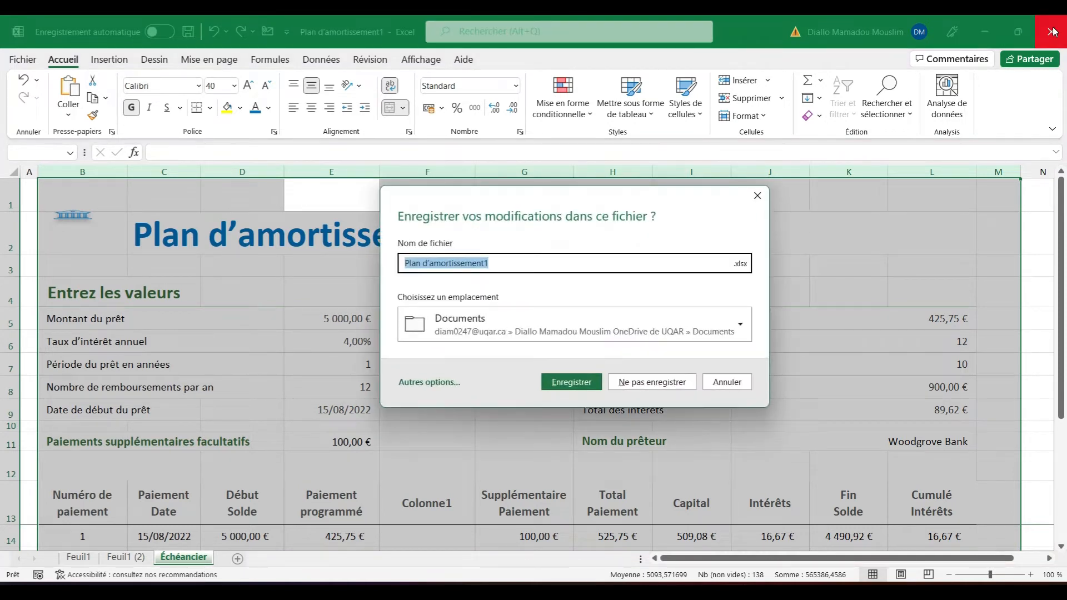
key("alt+n")
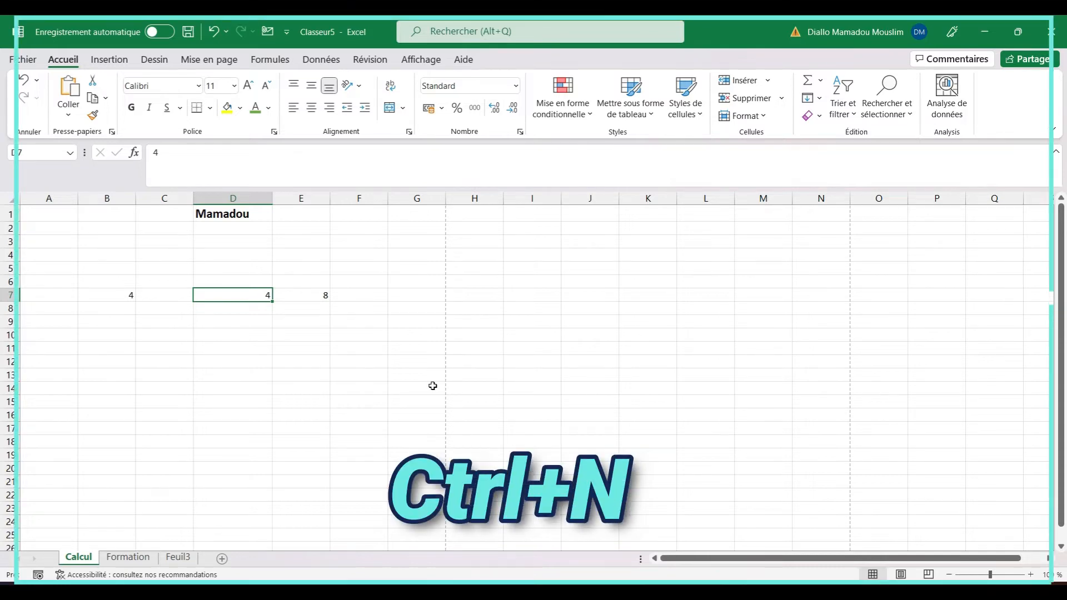
Create a new blank workbook and close it again.
key("ctrl+n")
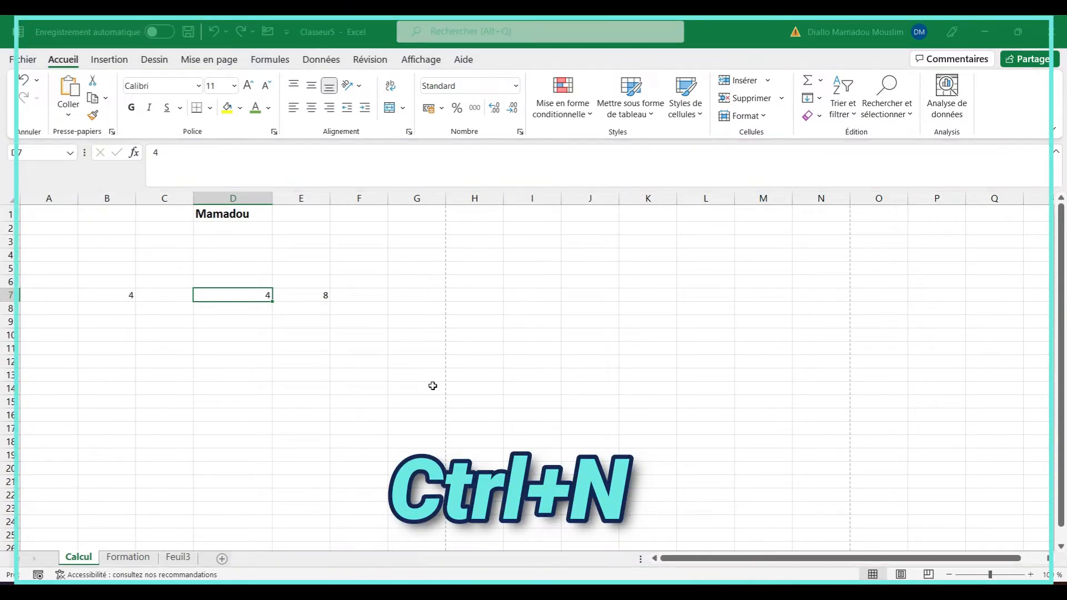
left_click(1056, 43)
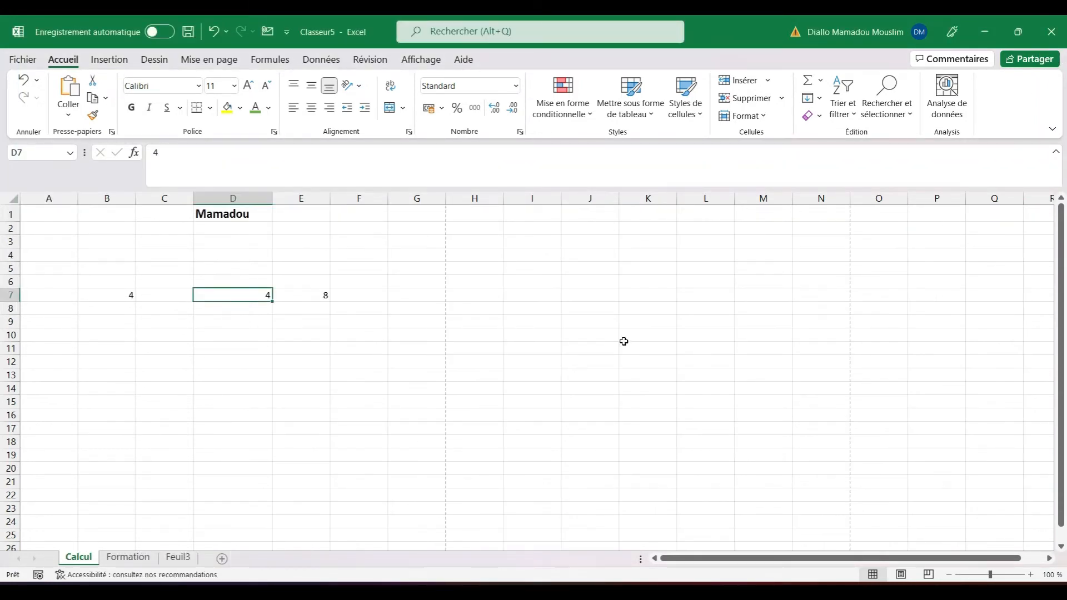
Open the recent workbook Pression Arterielle.xlsx.
key("ctrl+o")
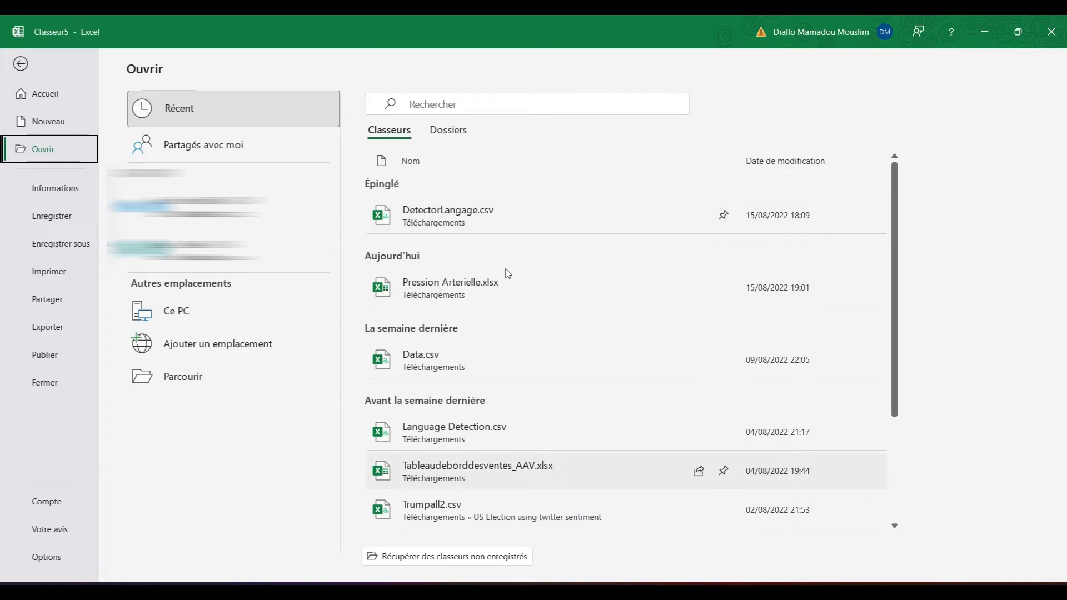
left_click(459, 287)
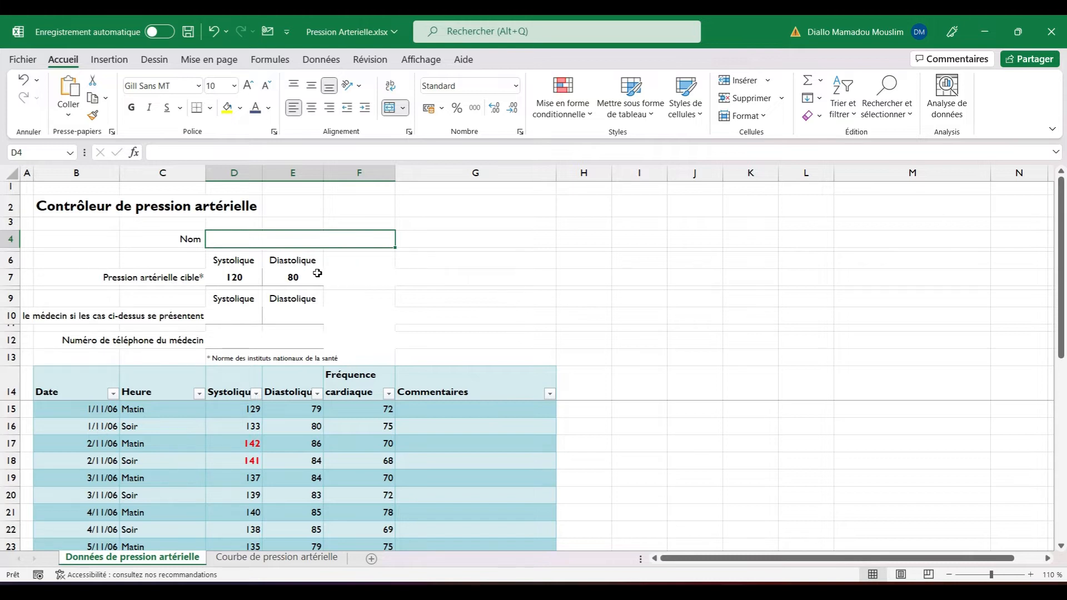
Copy the Diastolique label from cell E6 to cell H6, and undo the paste.
left_click(298, 261)
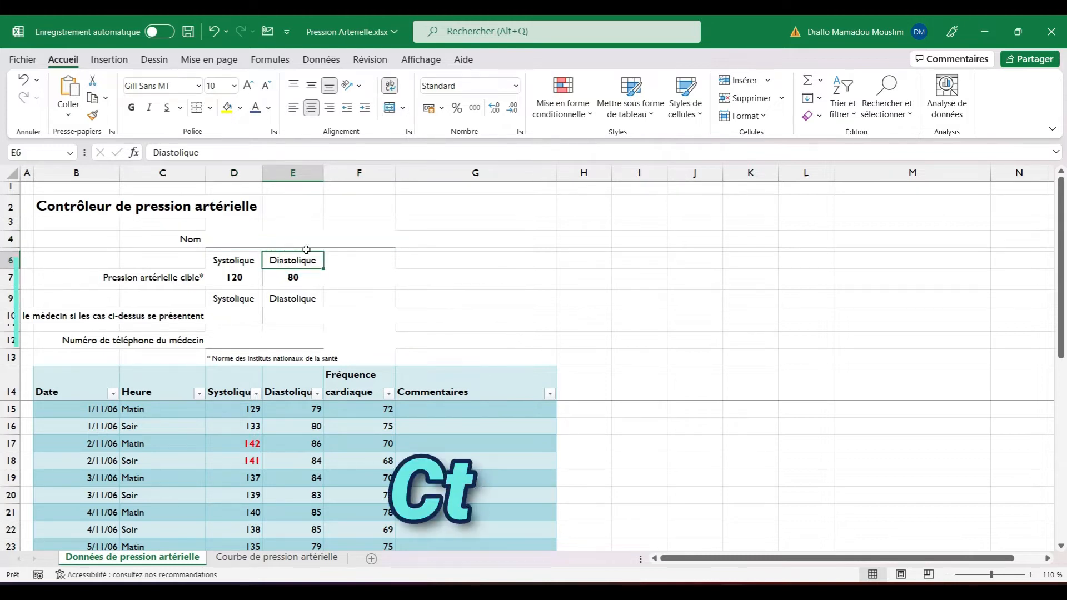
key("ctrl+c")
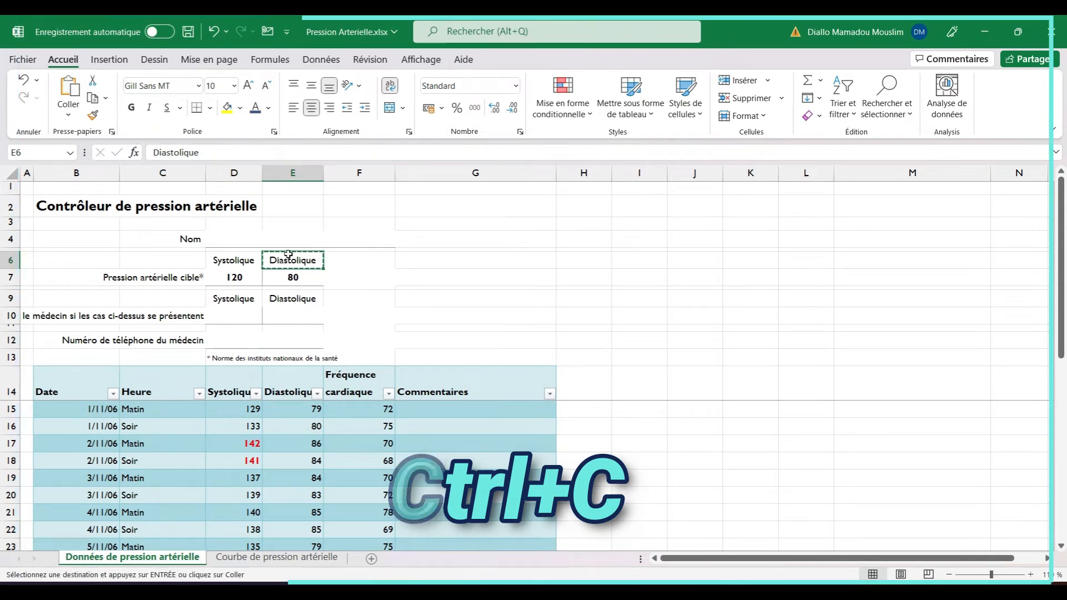
left_click(592, 262)
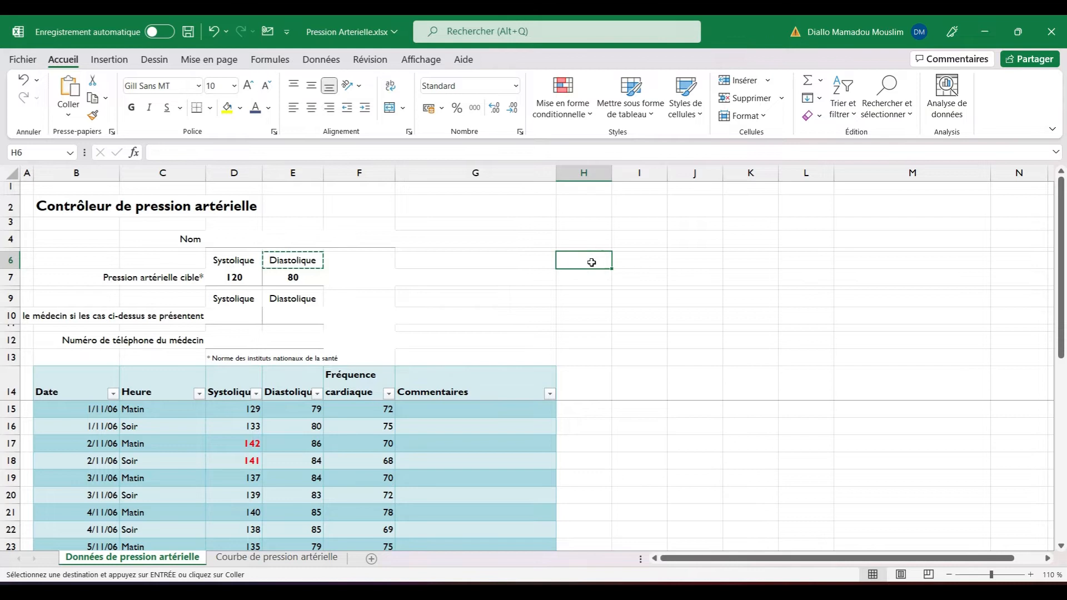
key("ctrl+v")
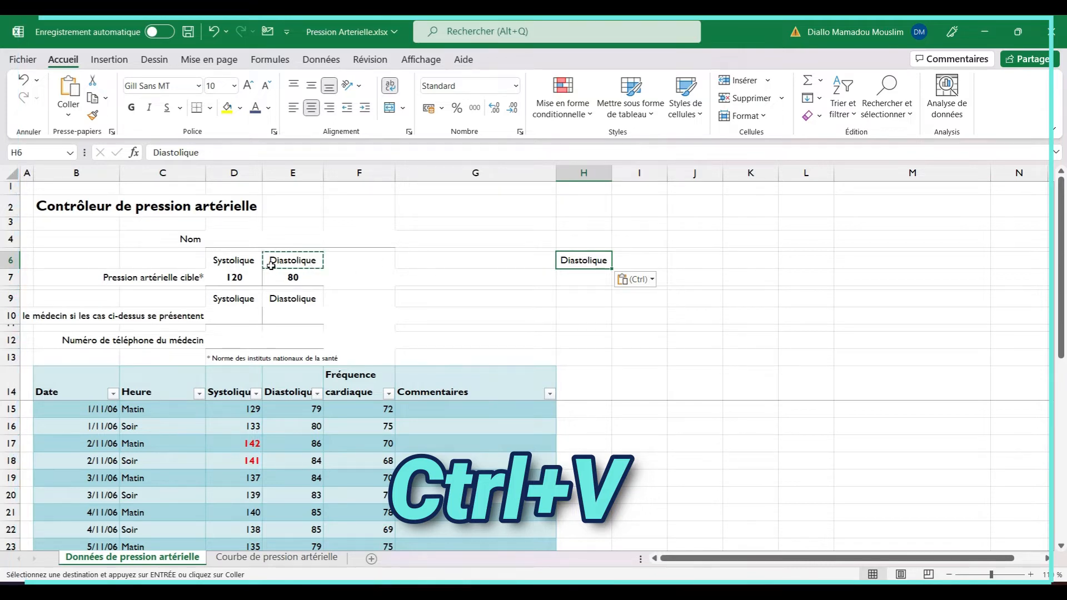
key("Escape")
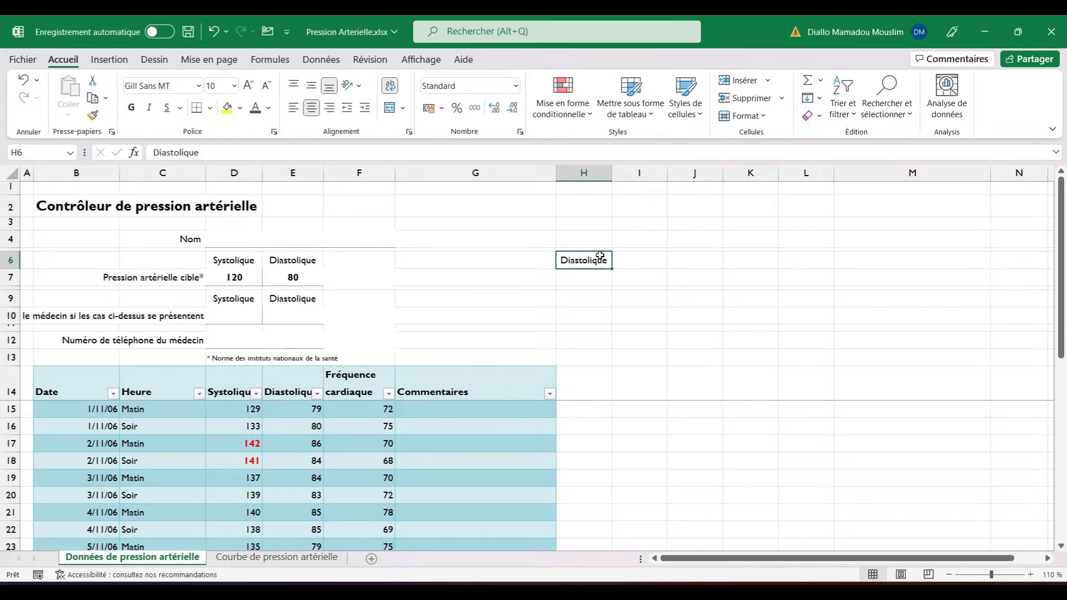
key("ctrl+z")
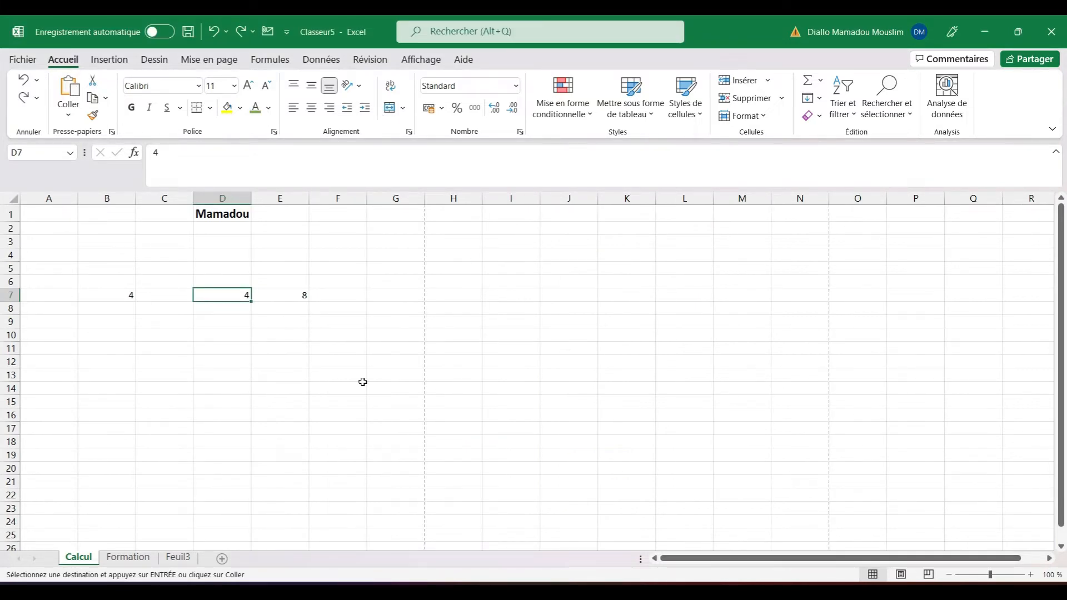
Reopen Pression Arterielle.xlsx from the recent workbooks and clear the pending copy selection.
key("ctrl+o")
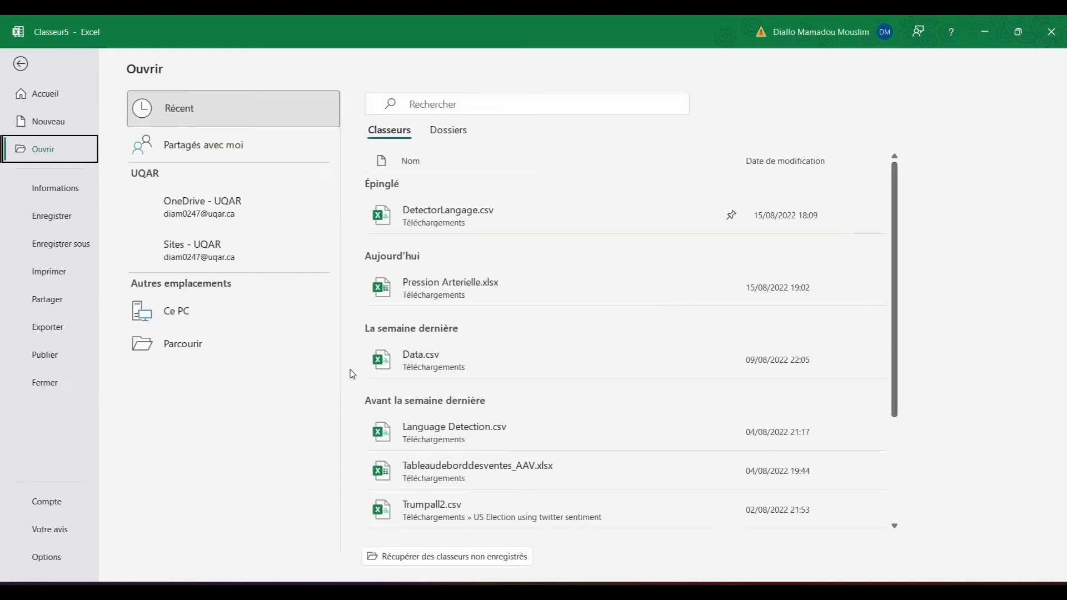
left_click(448, 285)
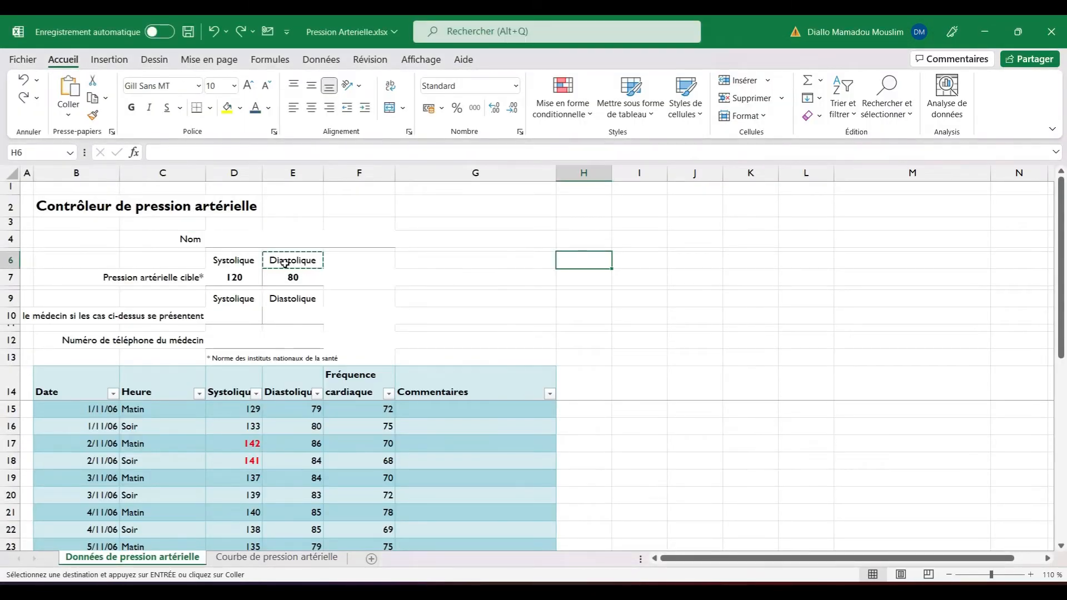
key("Escape")
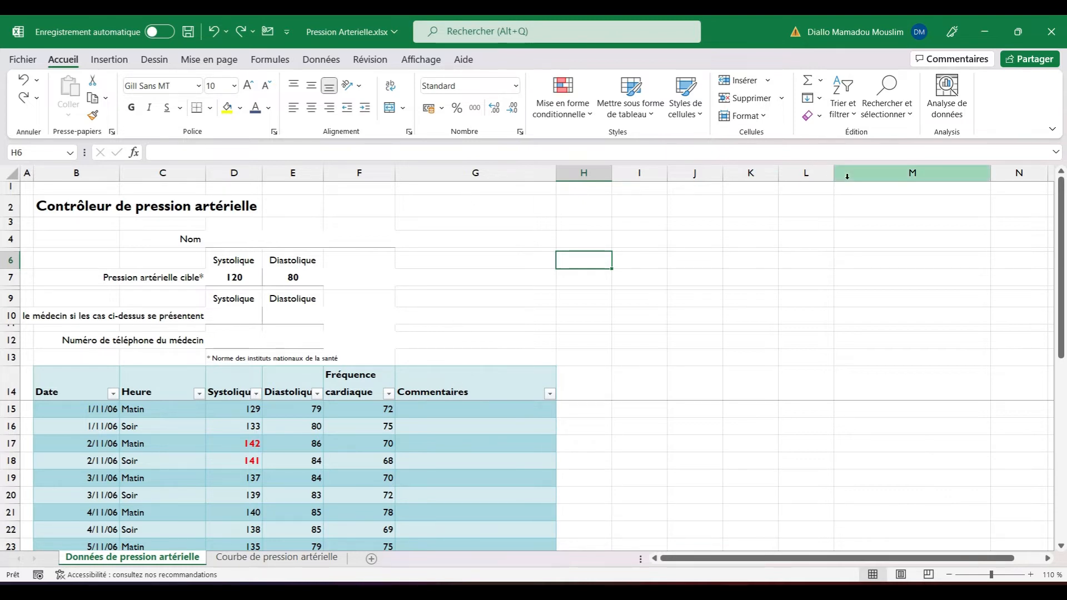
Cut the Diastolique label from cell E9 and paste it into cell I10, and undo the move.
left_click(290, 300)
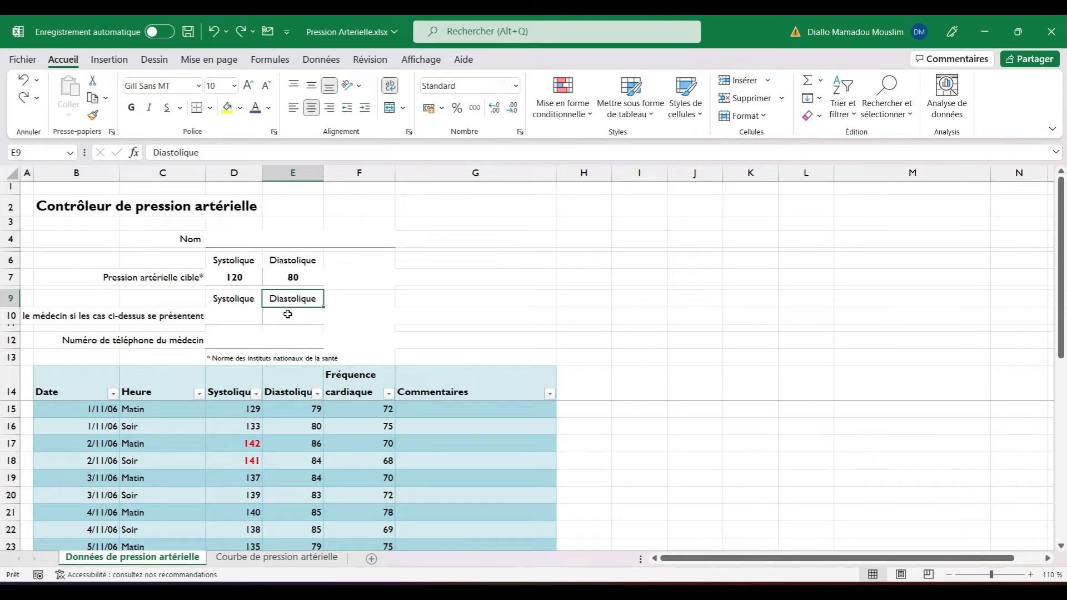
key("ctrl+x")
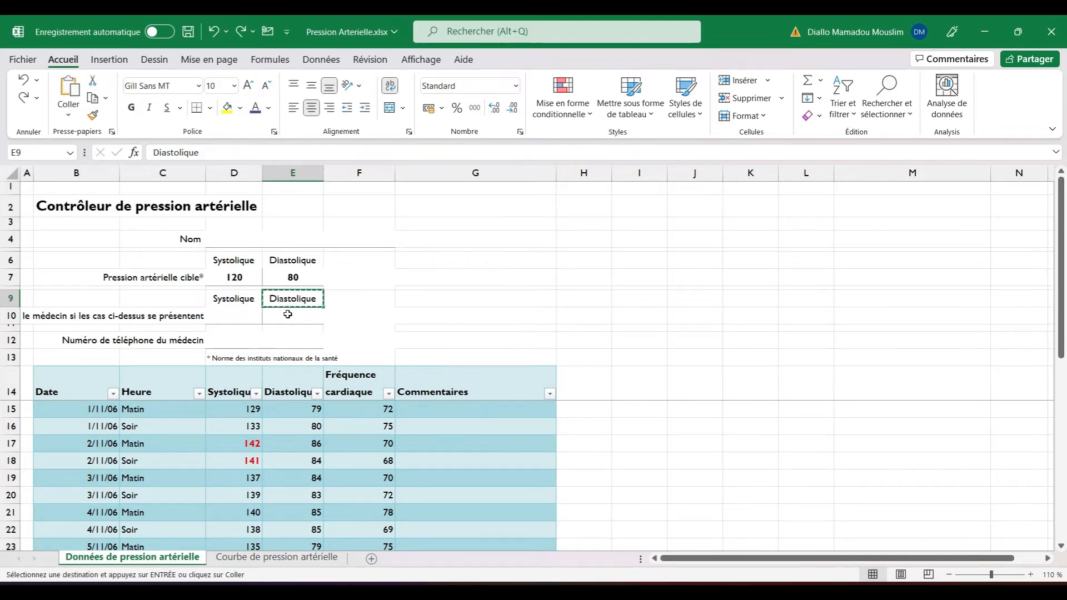
left_click(617, 309)
key("Return")
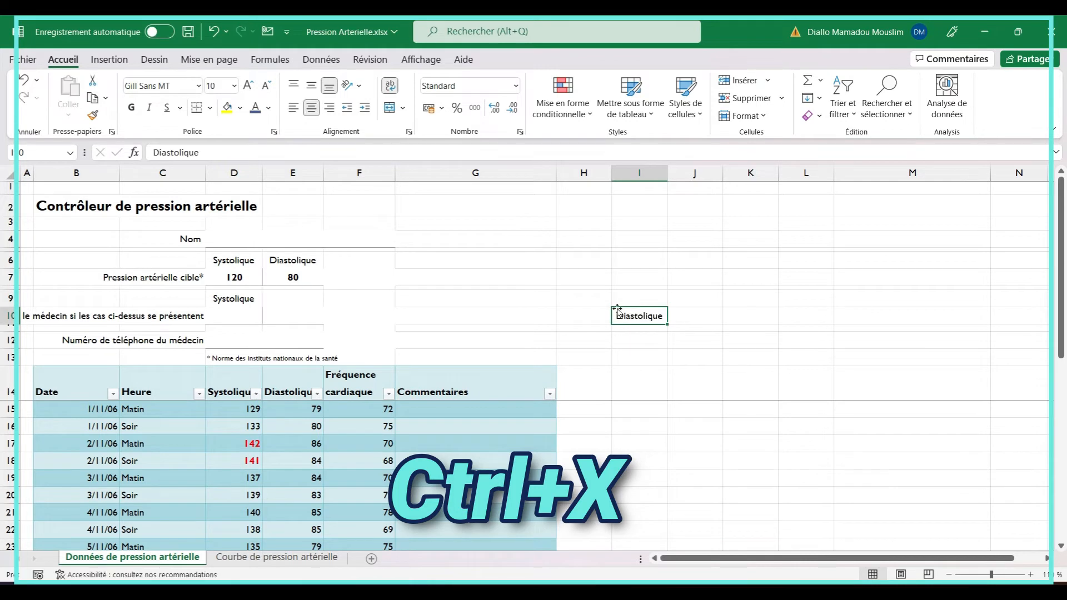
left_click(290, 299)
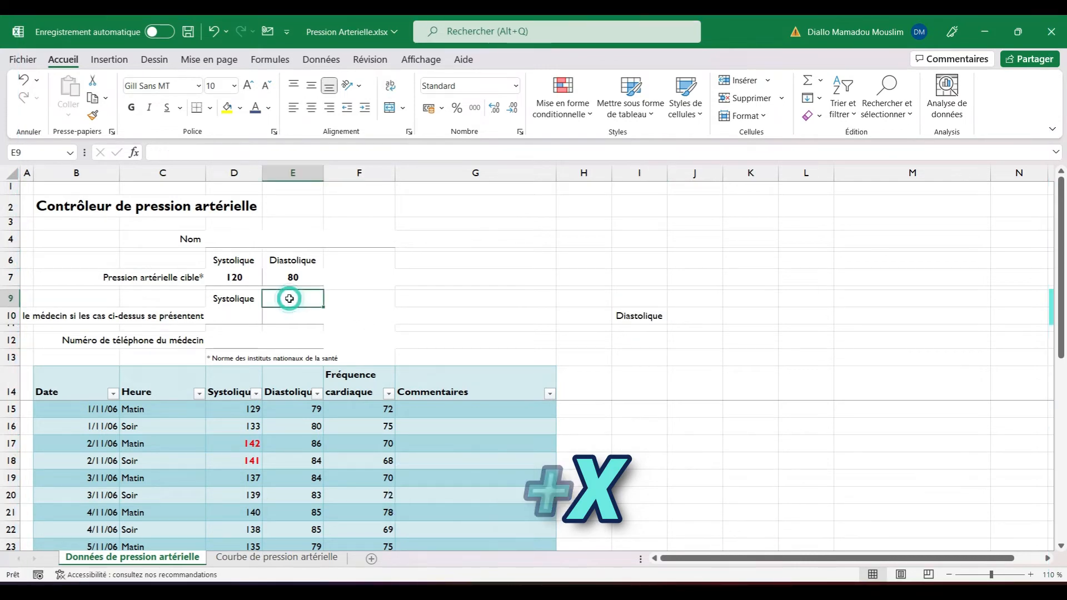
left_click(635, 316)
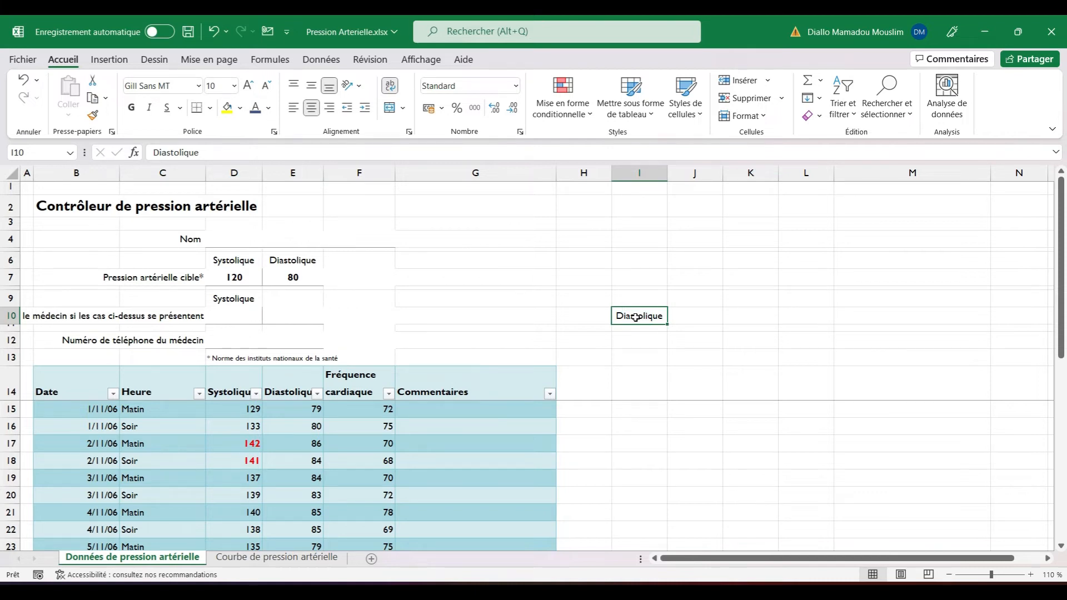
key("ctrl+z")
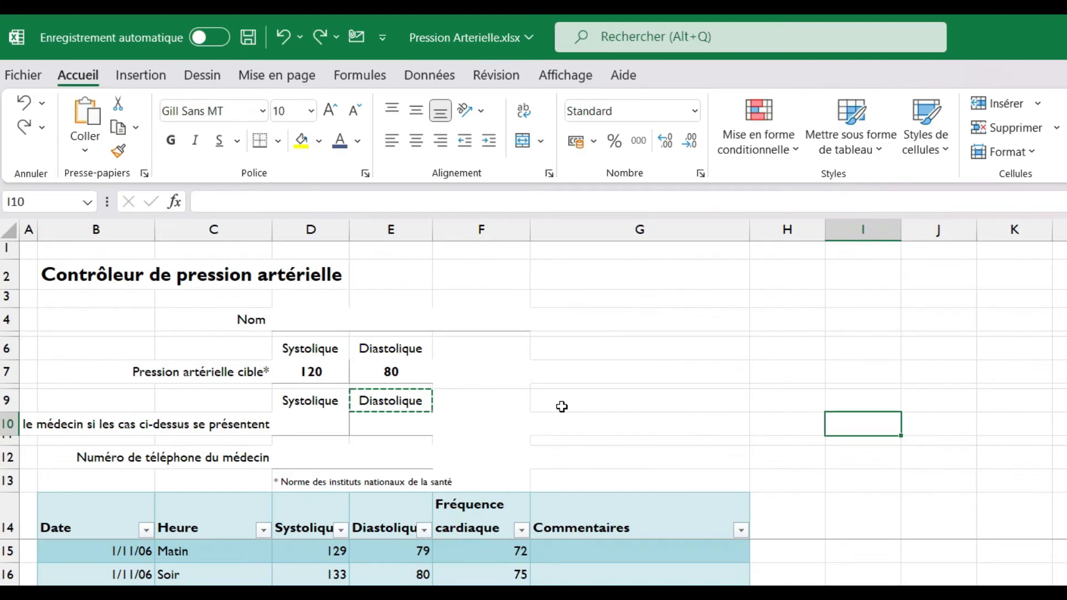
Preview the printout of the Données de pression artérielle sheet and return to the worksheet.
left_click(561, 407)
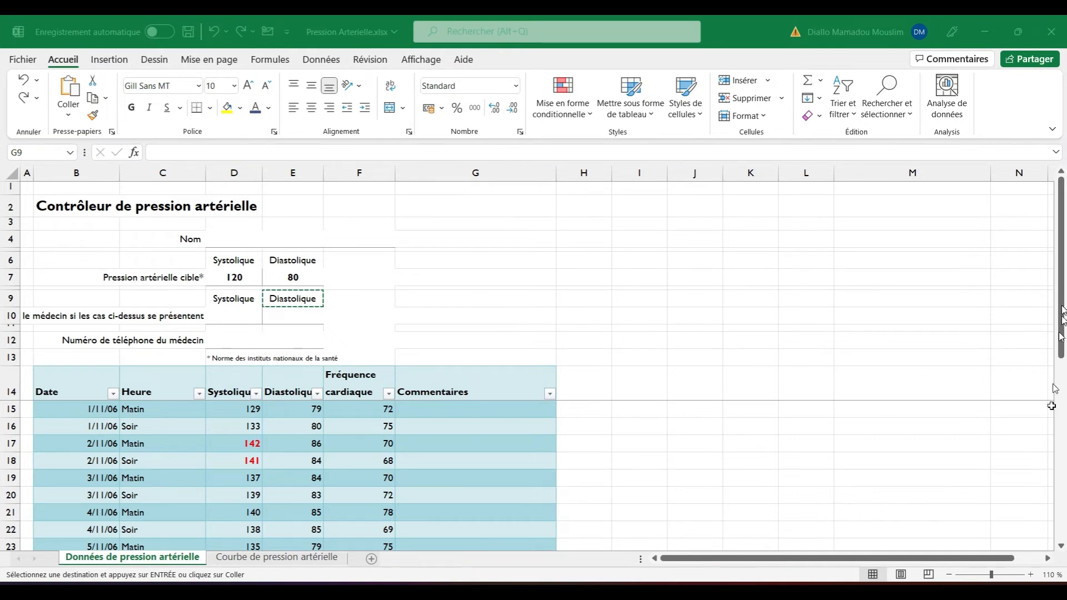
scroll(1062, 465, "down", 3)
scroll(835, 196, "up", 3)
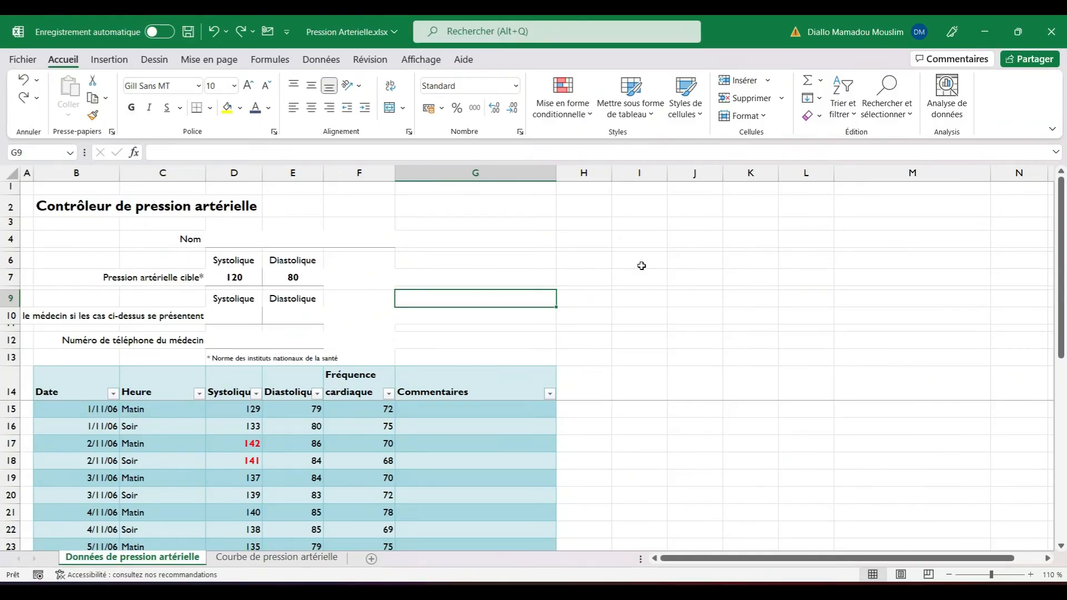
key("ctrl+p")
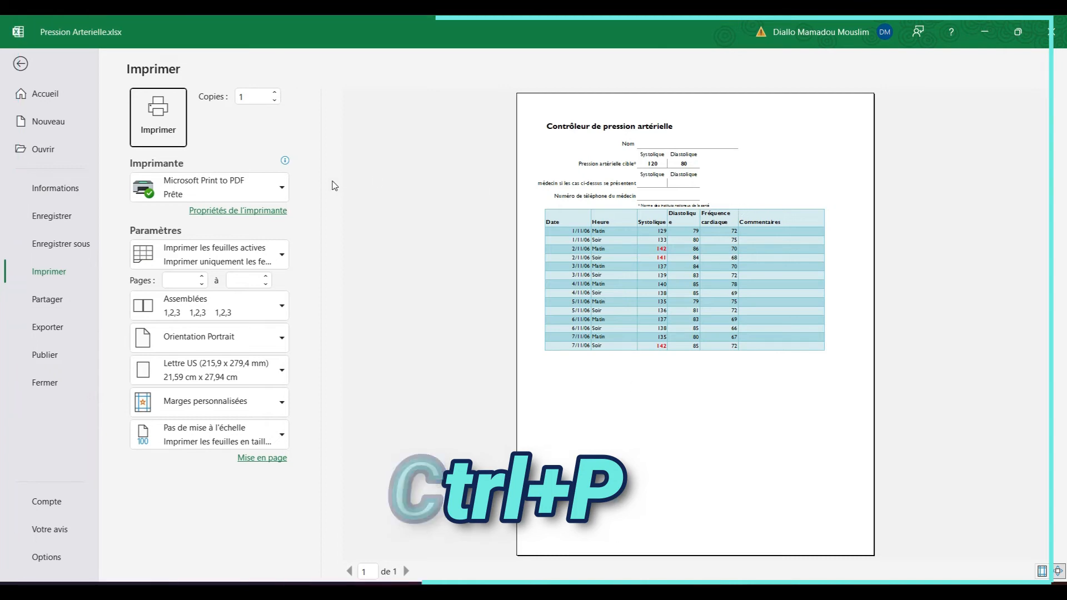
left_click(20, 66)
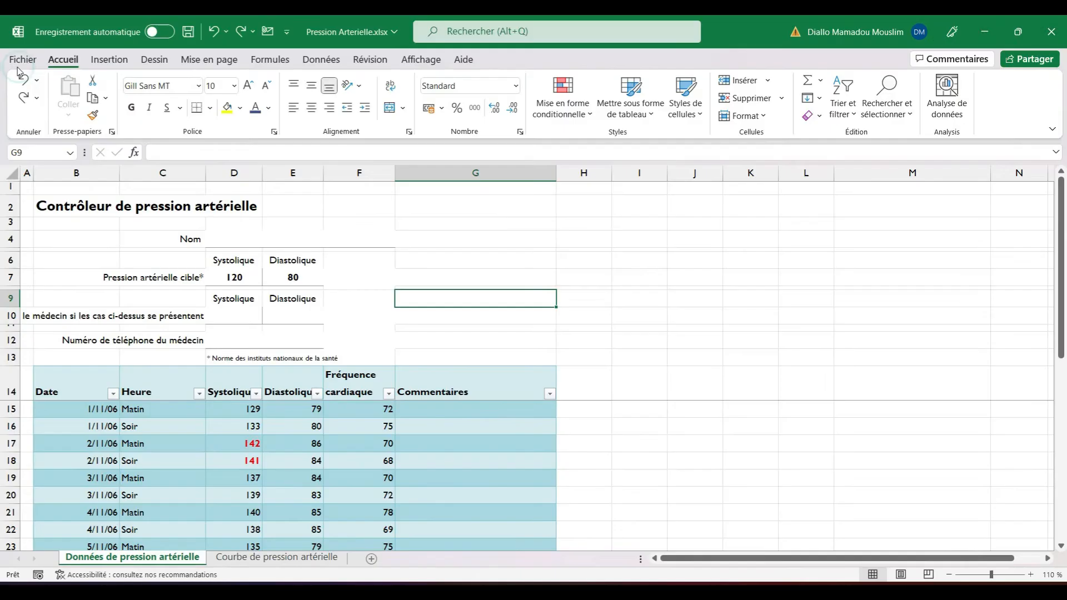
Display the print preview of the Courbe de pression artérielle chart sheet.
left_click(240, 560)
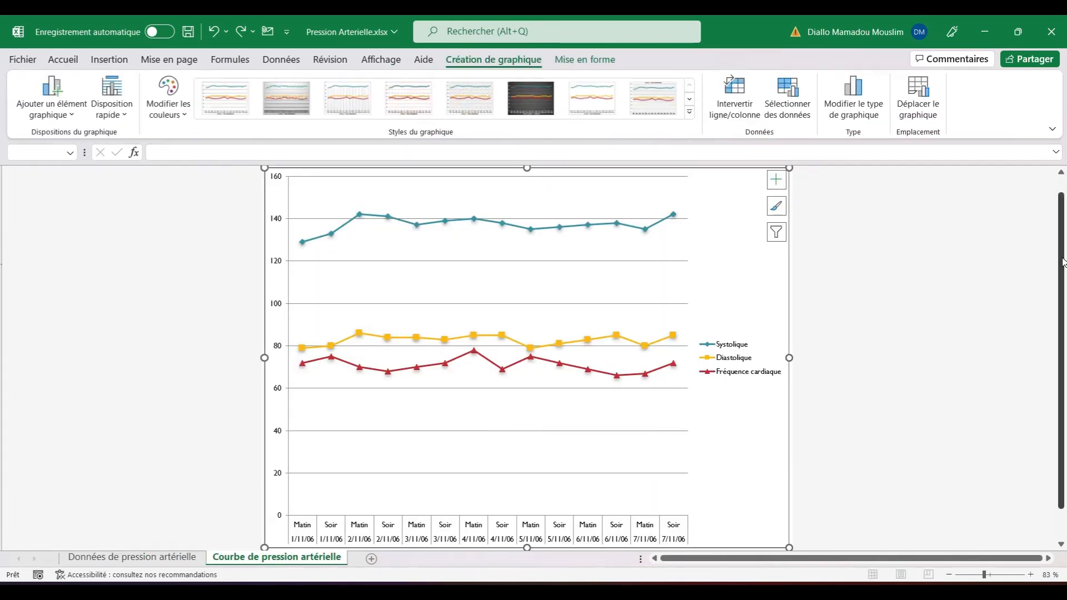
scroll(1062, 222, "up", 1)
scroll(1063, 244, "down", 1)
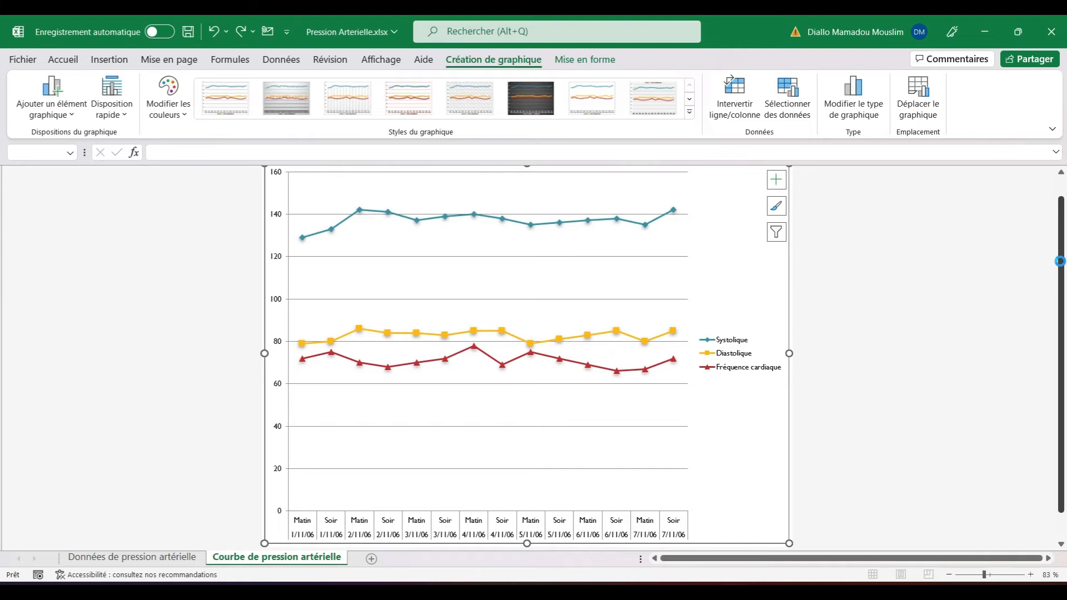
key("ctrl+p")
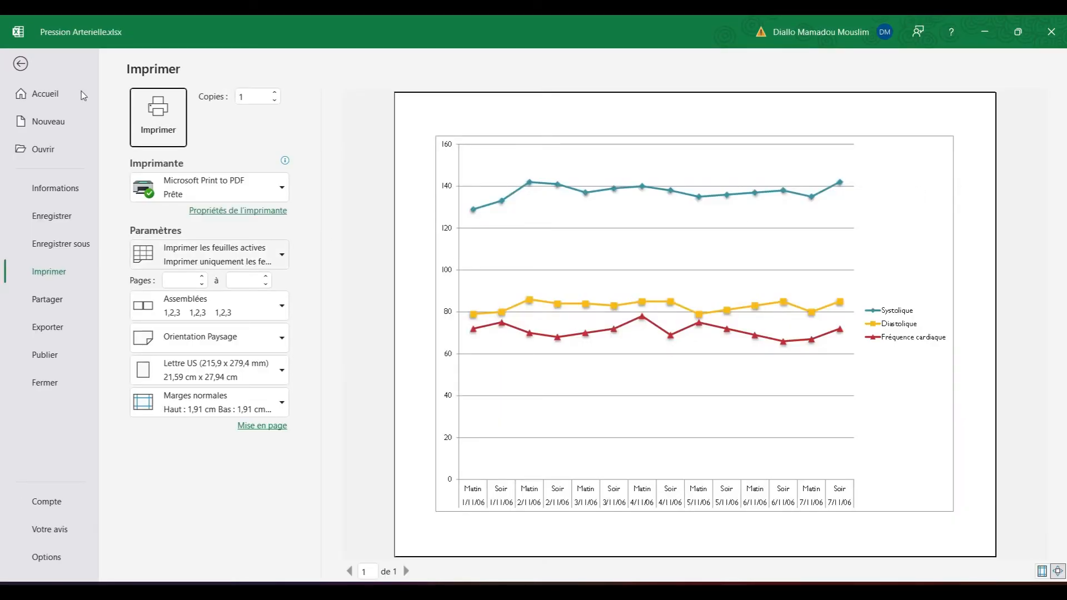
Leave the print preview, return to the Courbe de pression artérielle chart sheet and save the workbook.
left_click(24, 68)
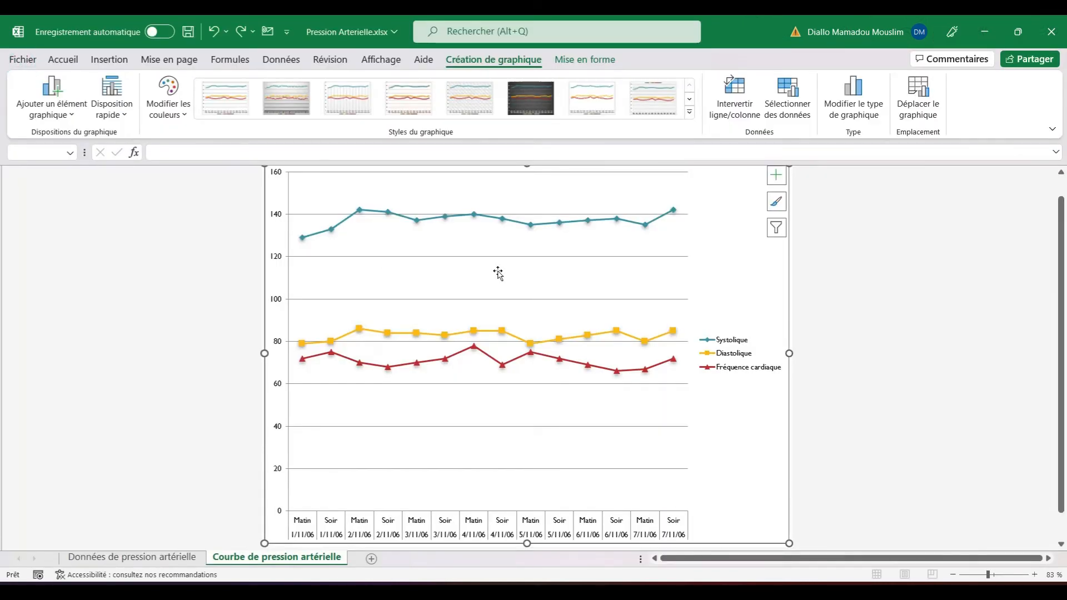
left_click_drag(1062, 311, 1064, 231)
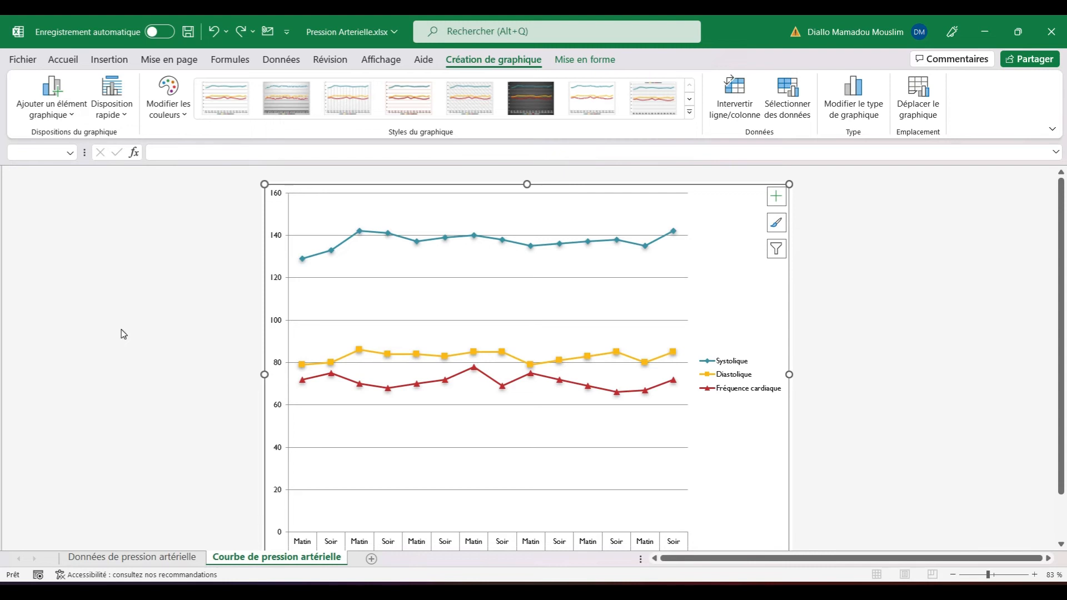
key("ctrl+s")
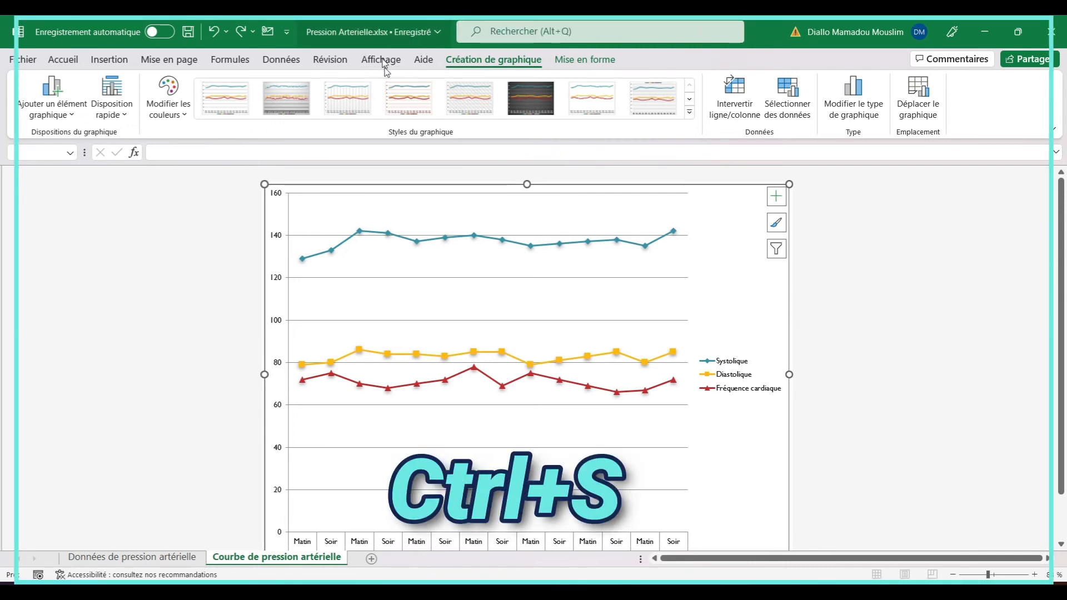
Look over the Save As locations for Pression Arterielle, and save the workbook under its existing name instead.
left_click(20, 62)
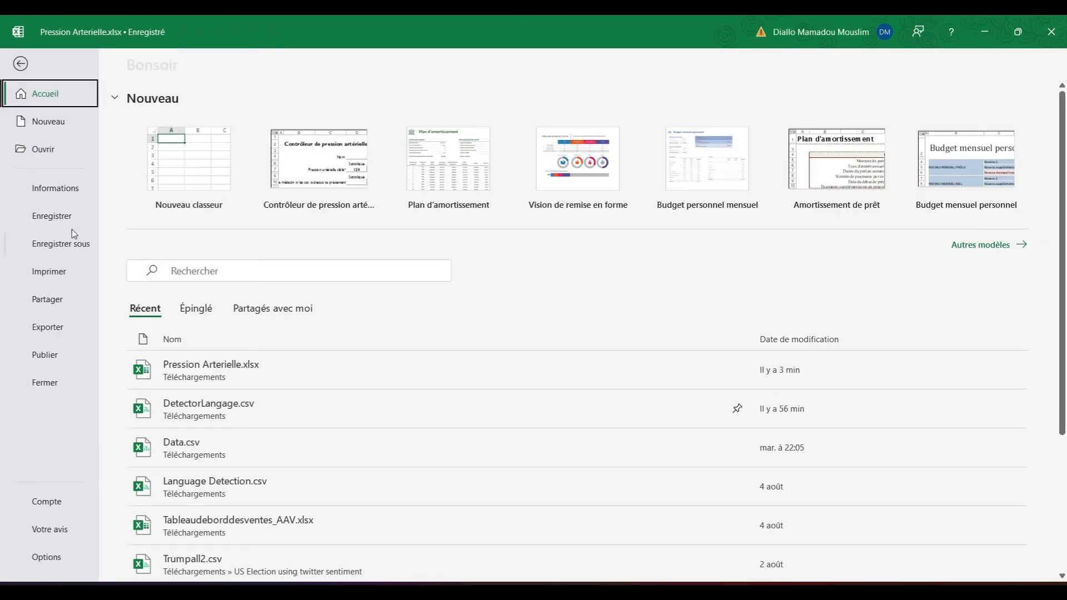
left_click(70, 246)
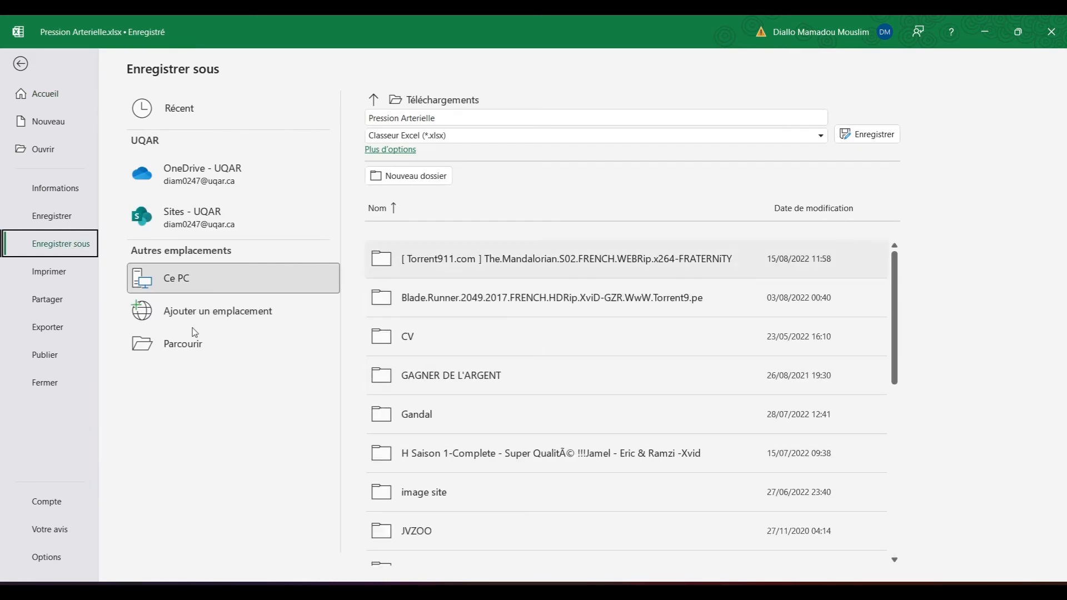
left_click(66, 216)
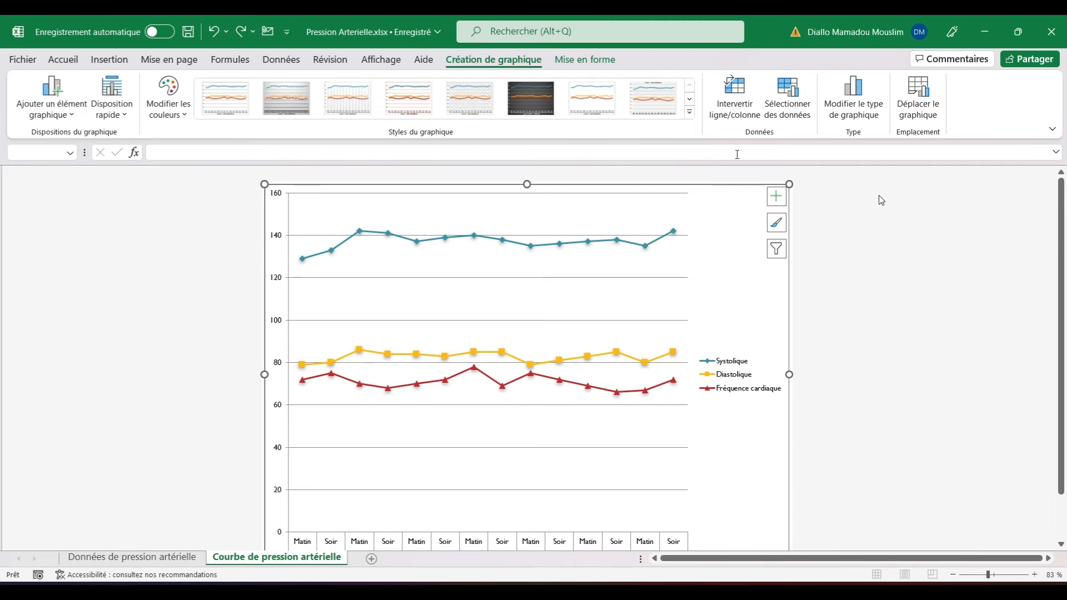
Display the undo, clipboard and formatting commands while the chart sheet is open.
left_click(70, 63)
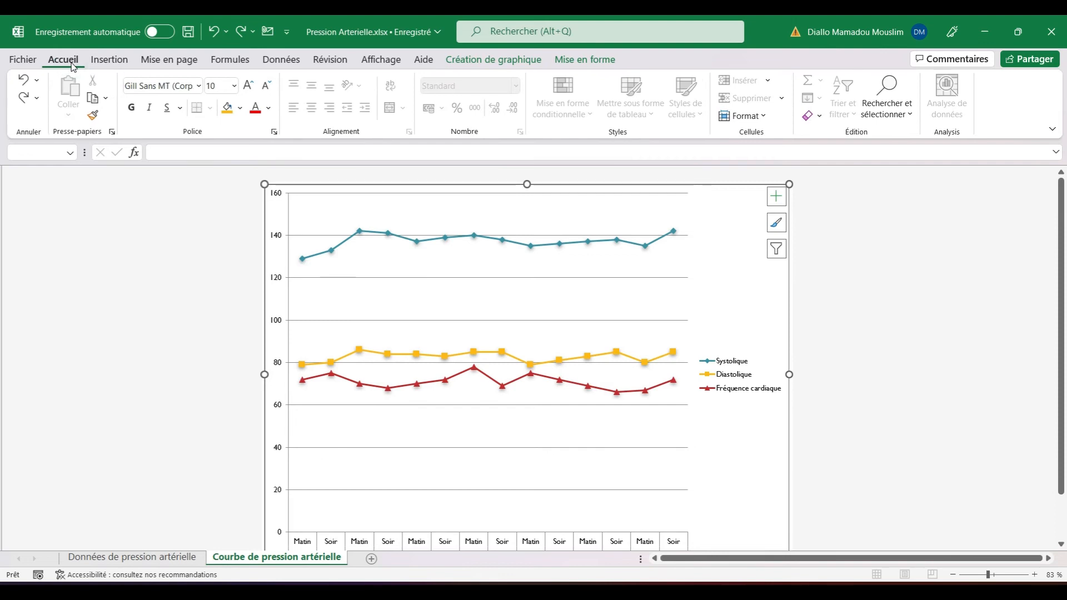